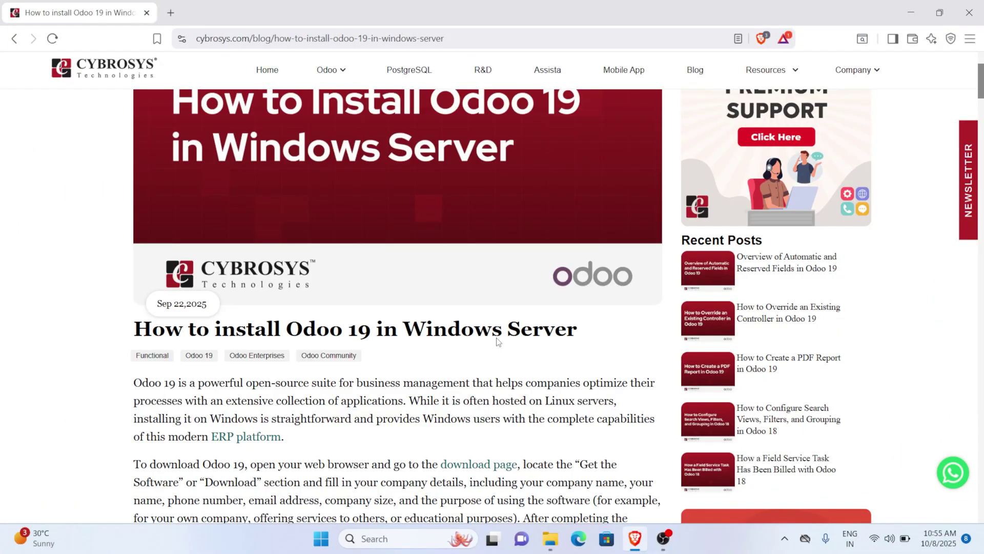
scroll(497, 342, "down", 1)
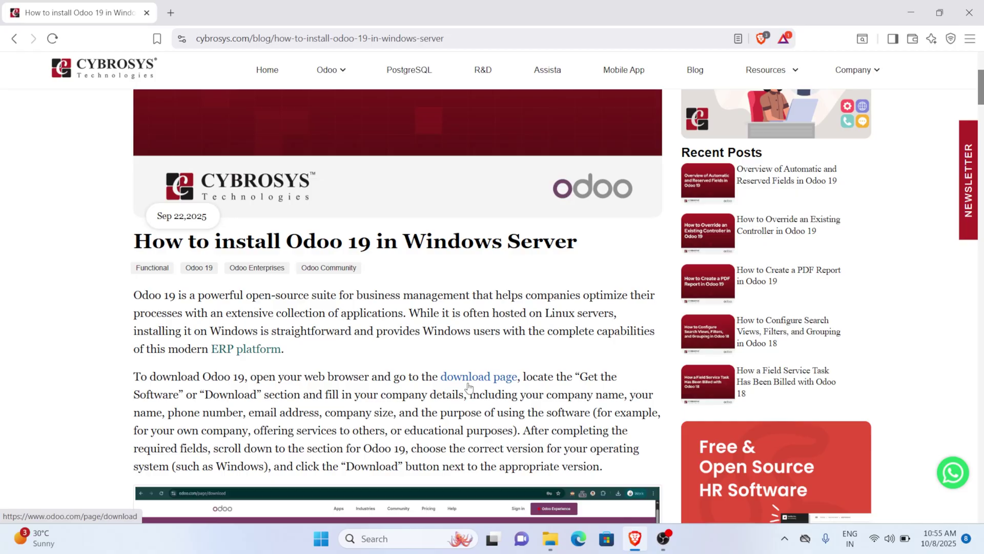
- Open odoo.com/page/download in a new tab from the Cybrosys article's 'download page' link
left_click(468, 376)
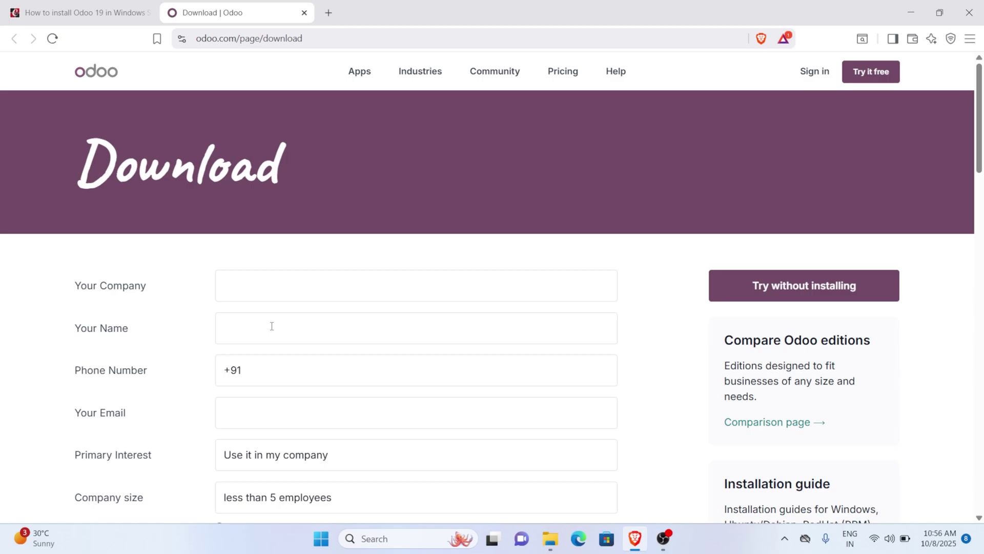
scroll(272, 327, "down", 1)
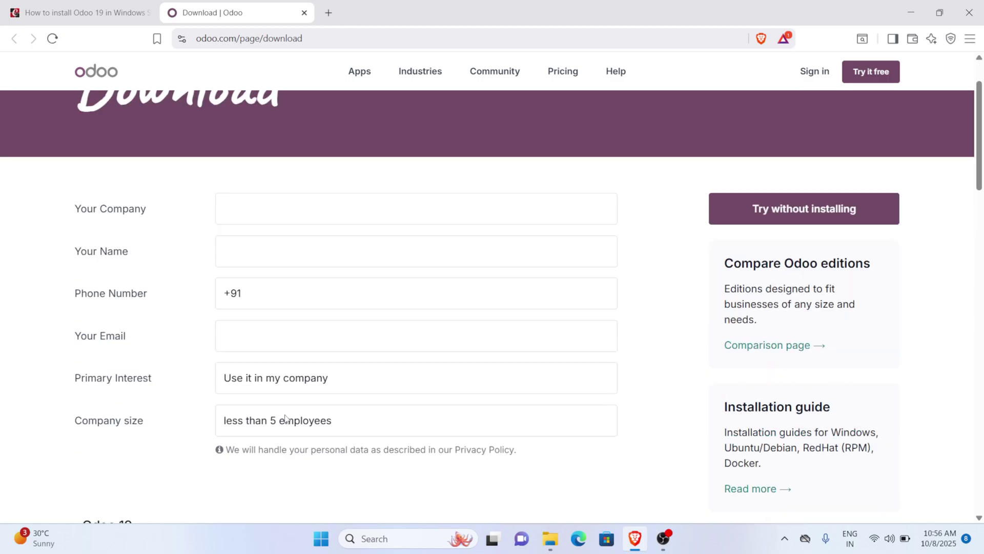
scroll(265, 204, "up", 1)
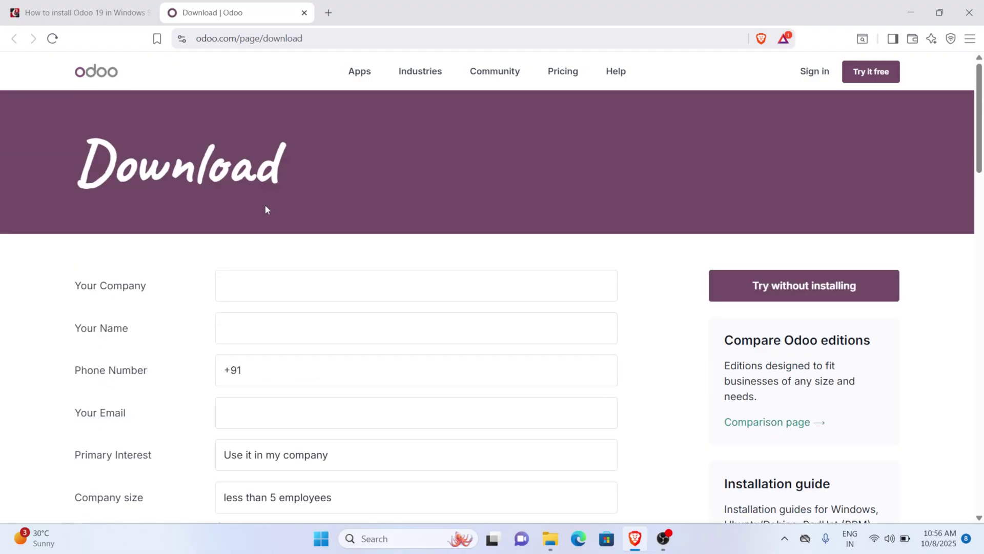
- Enter the company name and contact email, and choose 'more than 250 employees' as company size
left_click(259, 286)
type("Cybrosys Techno Solution")
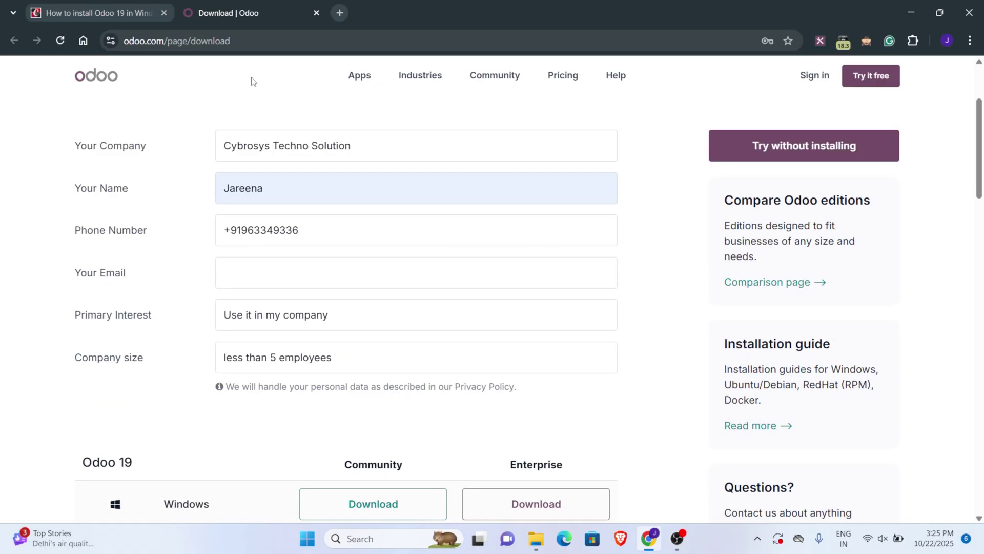
left_click(271, 276)
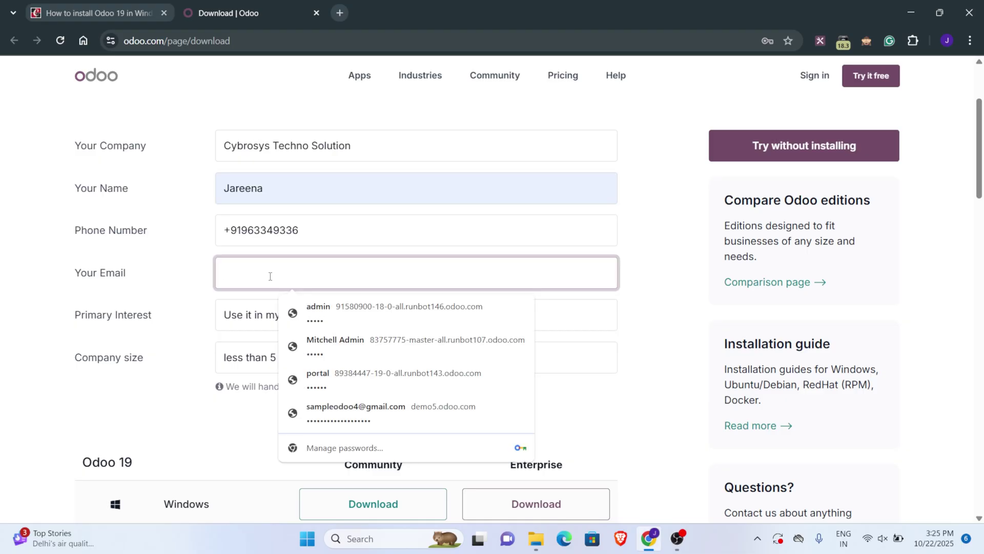
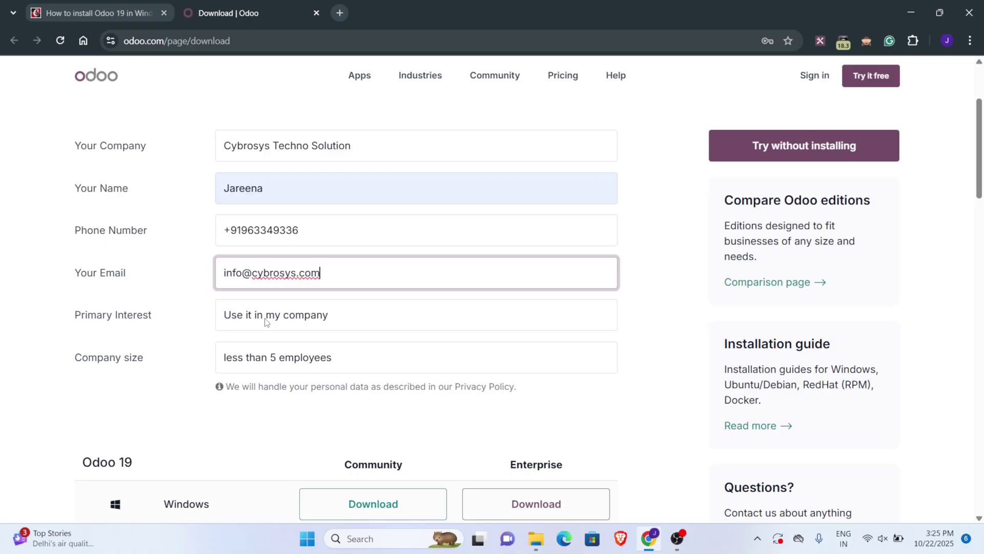
left_click(308, 357)
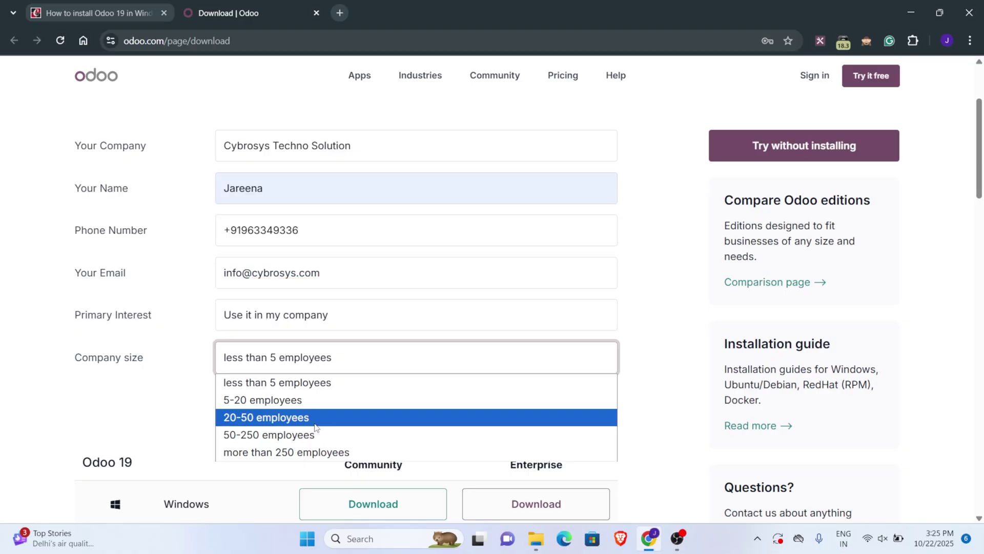
left_click(304, 453)
scroll(288, 341, "down", 1)
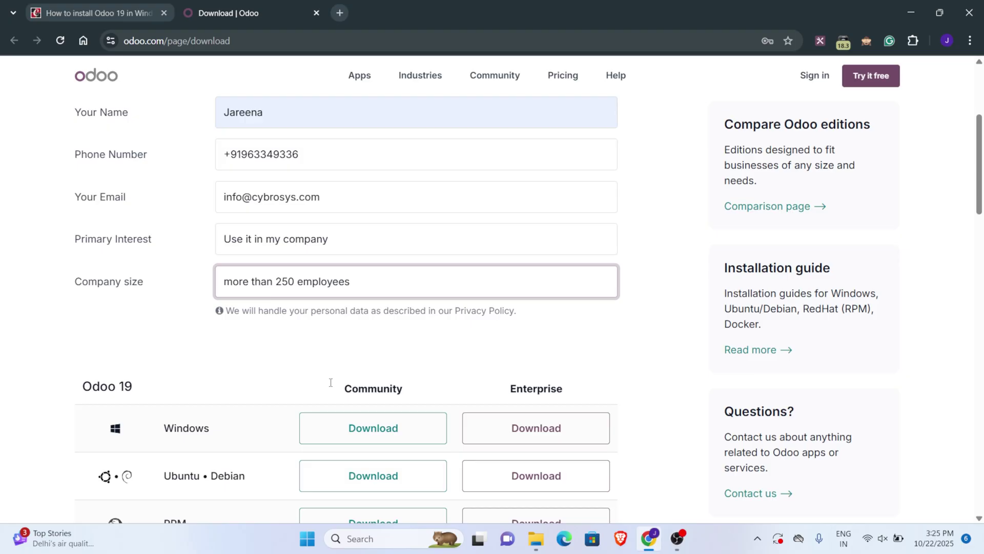
scroll(331, 383, "down", 1)
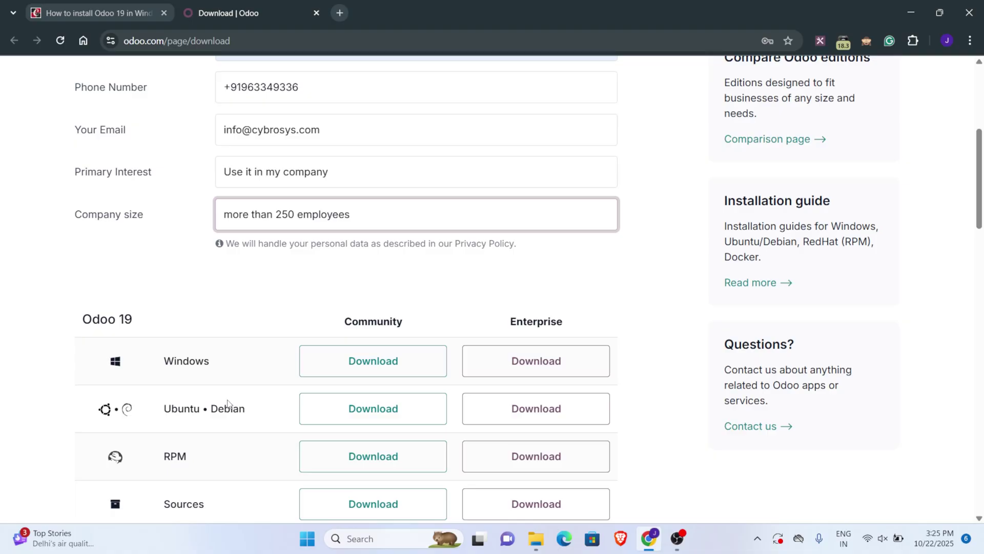
- Download the Odoo 19 Community edition installer for Windows
left_click(387, 374)
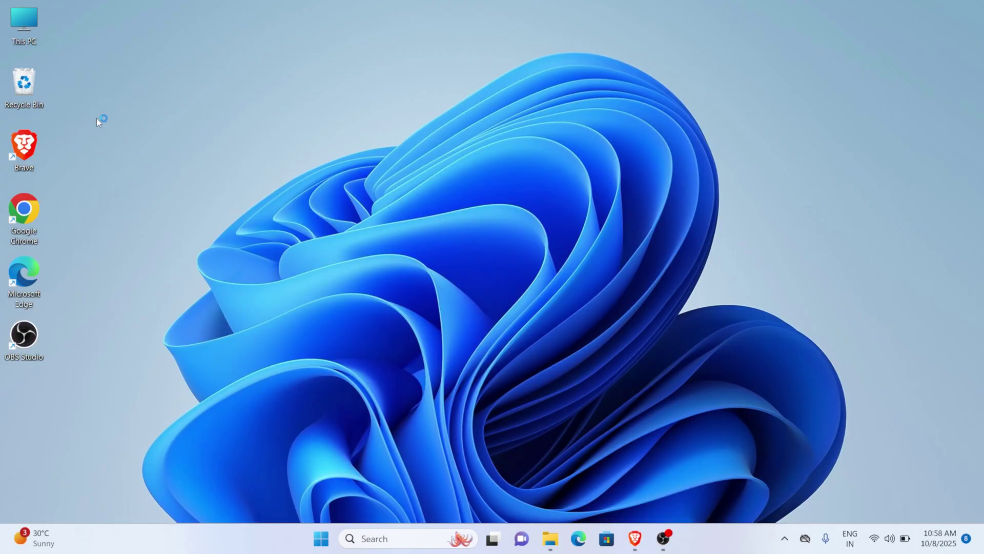
- Launch the odoo_19.0.latest installer from the Downloads folder via This PC
double_click(24, 22)
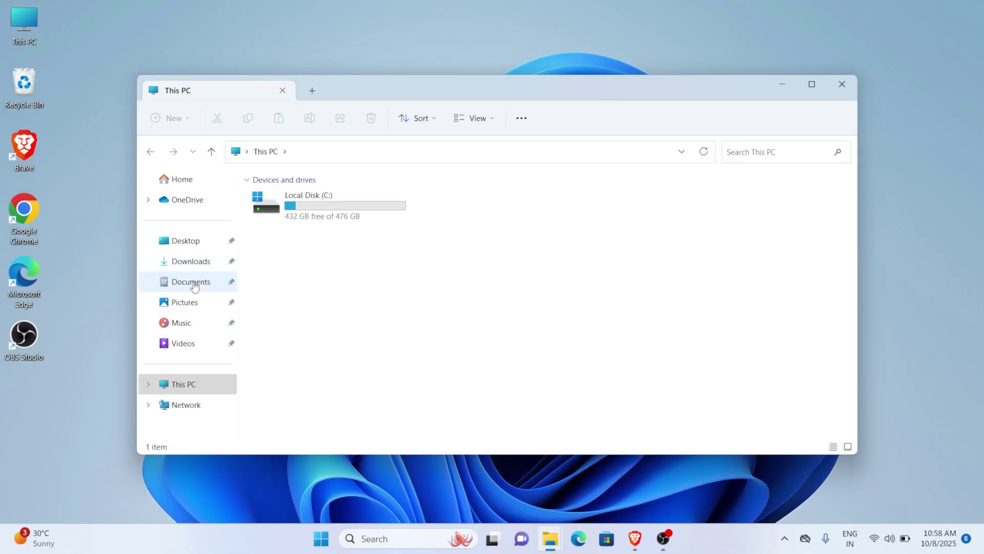
left_click(191, 261)
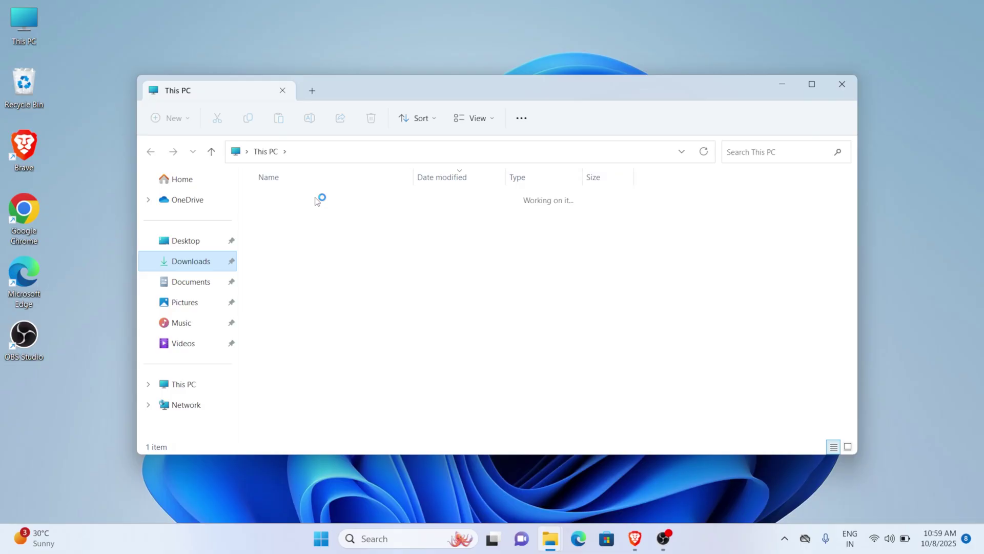
left_click(315, 215)
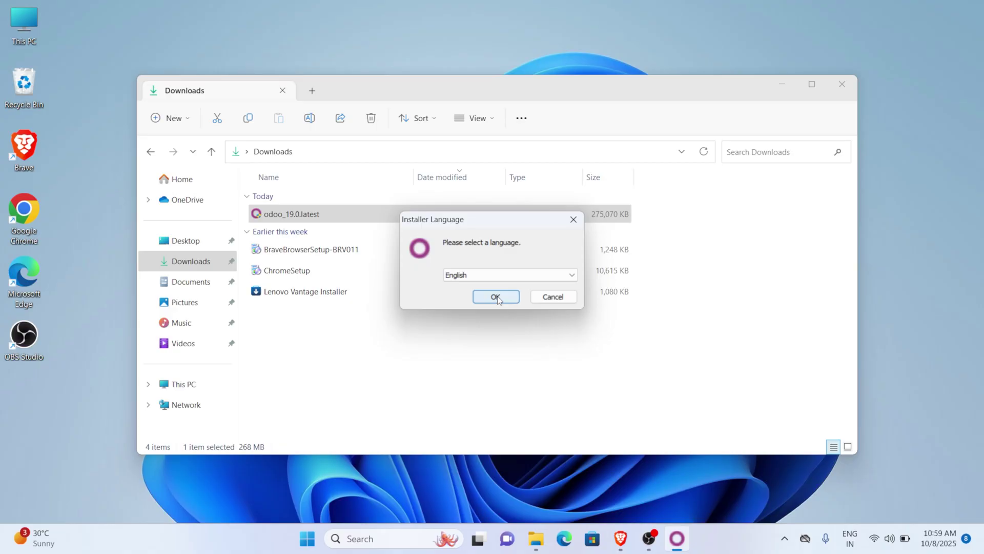
- Choose English, pass the welcome page, and install Odoo Server with PostgreSQL Database
left_click(496, 297)
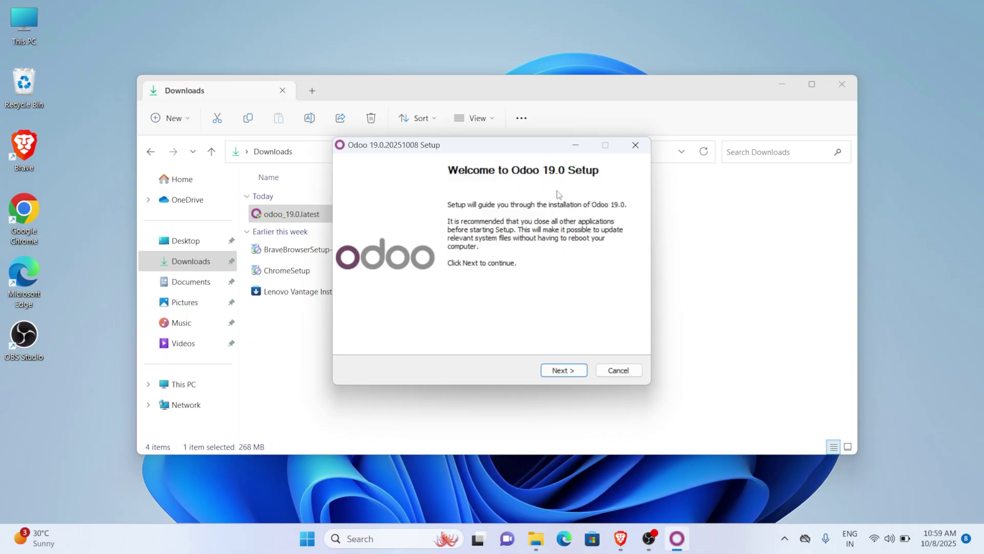
left_click(562, 371)
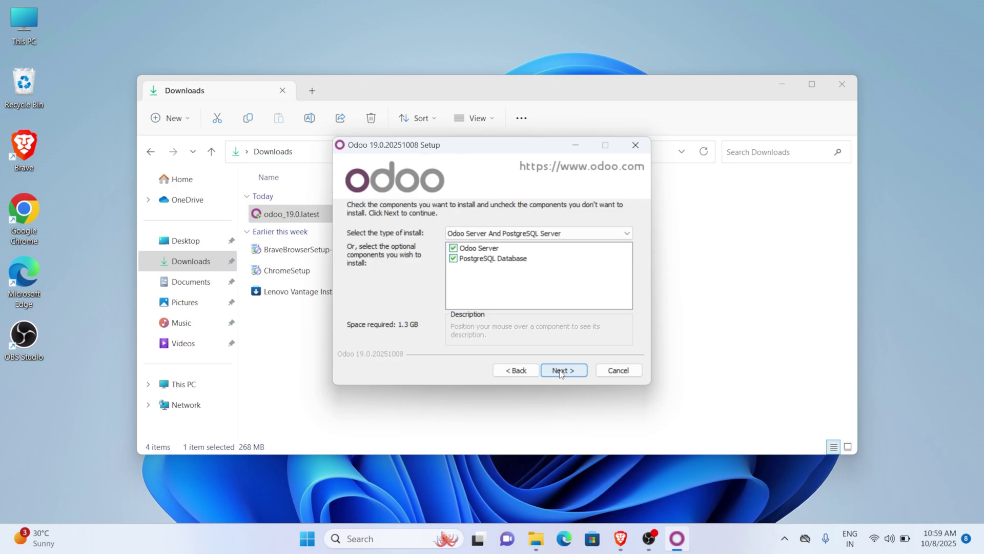
left_click(563, 370)
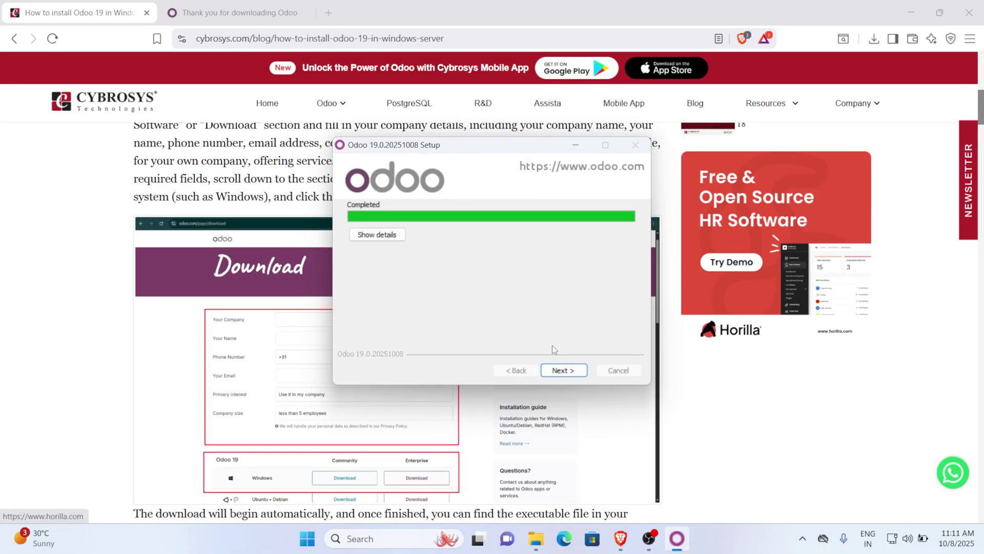
- Move past the Completed page and finish the Odoo 19 setup wizard
left_click(563, 369)
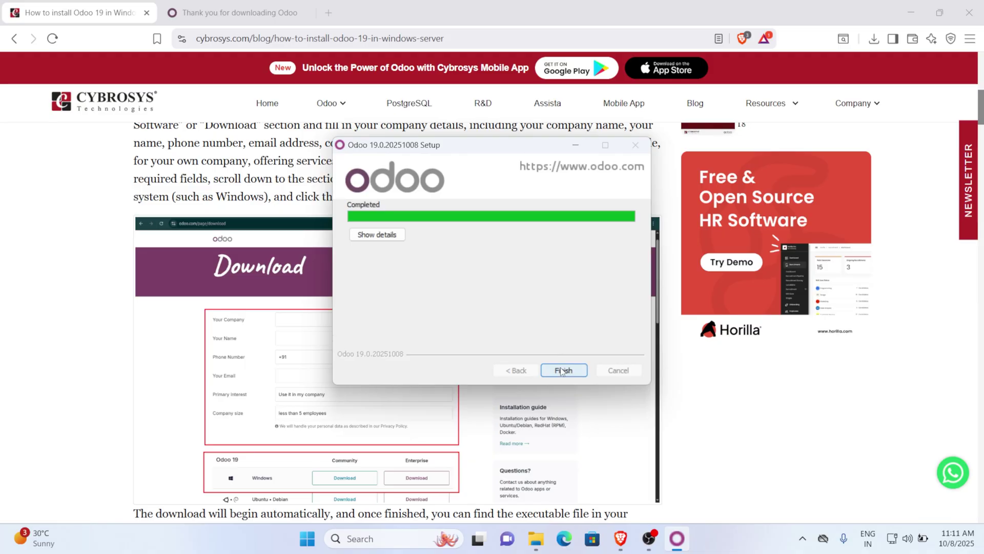
left_click(563, 370)
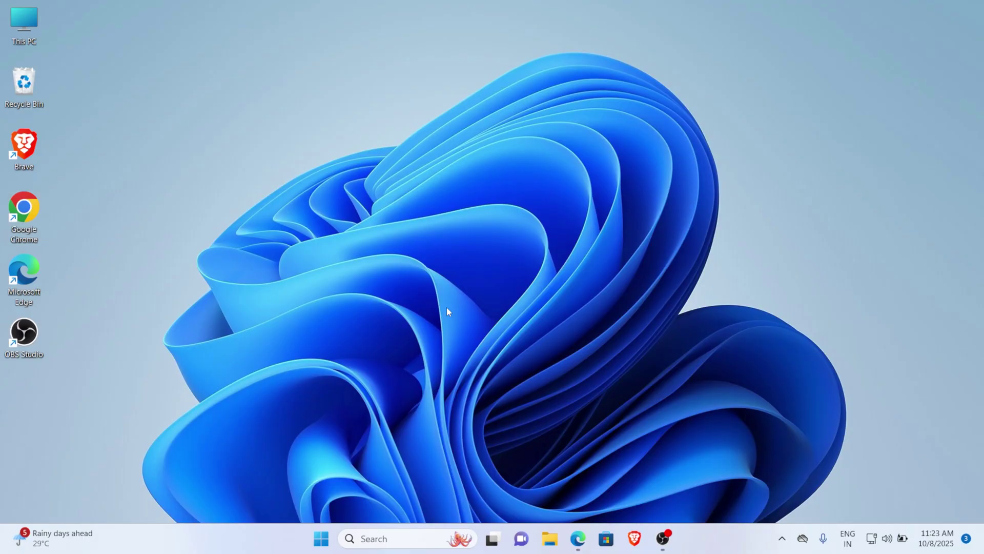
left_click(578, 538)
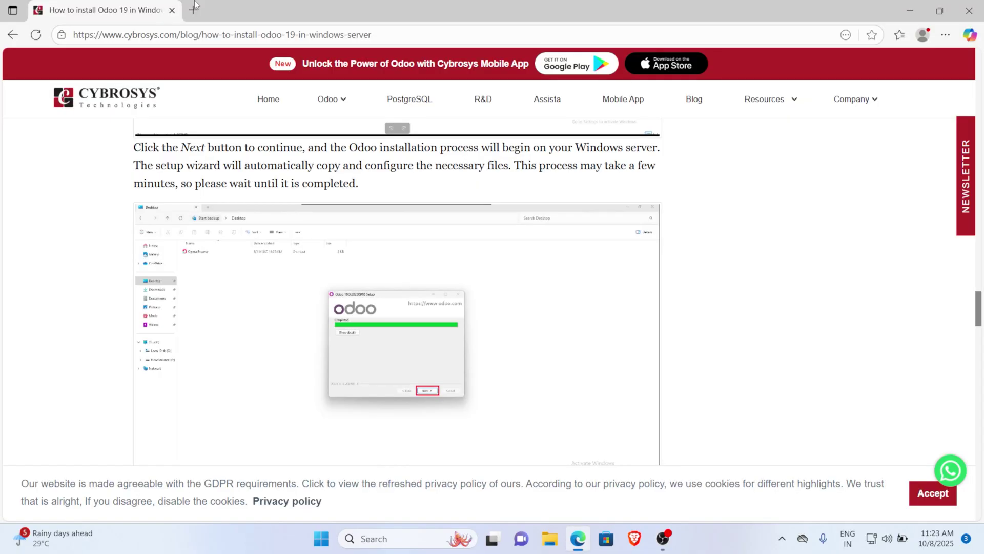
left_click(194, 10)
type("http://localhost:8069/")
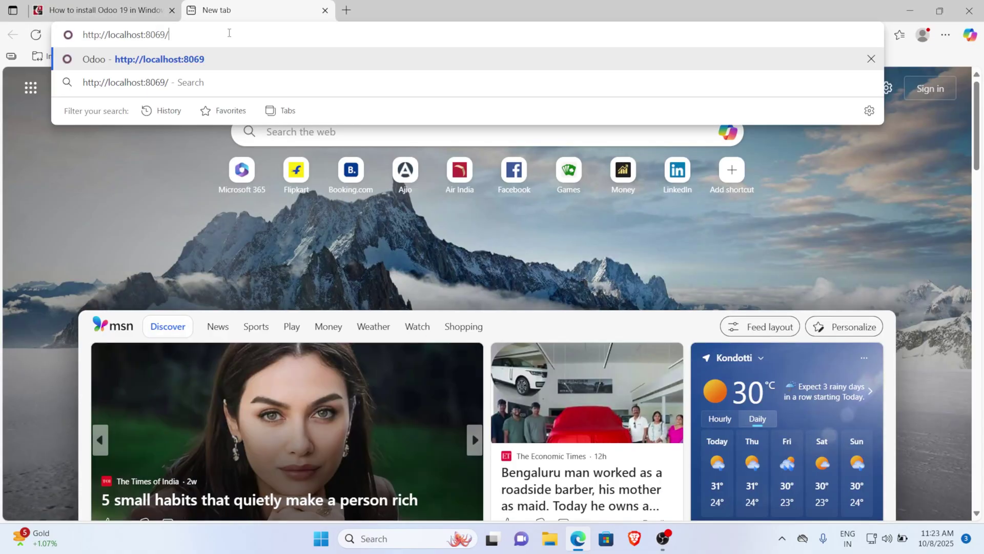
key("Return")
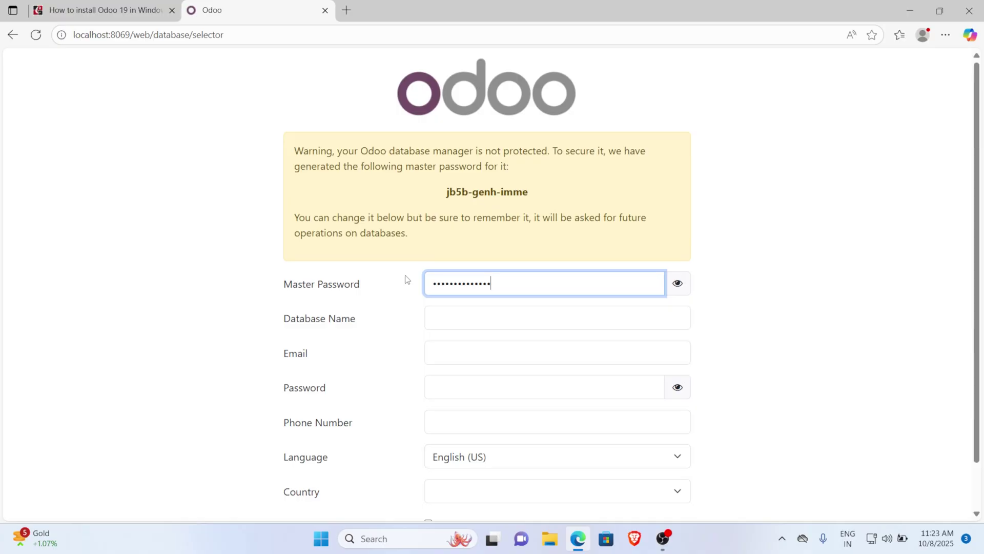
- Begin entering odoo19_community as the new database name
left_click(436, 323)
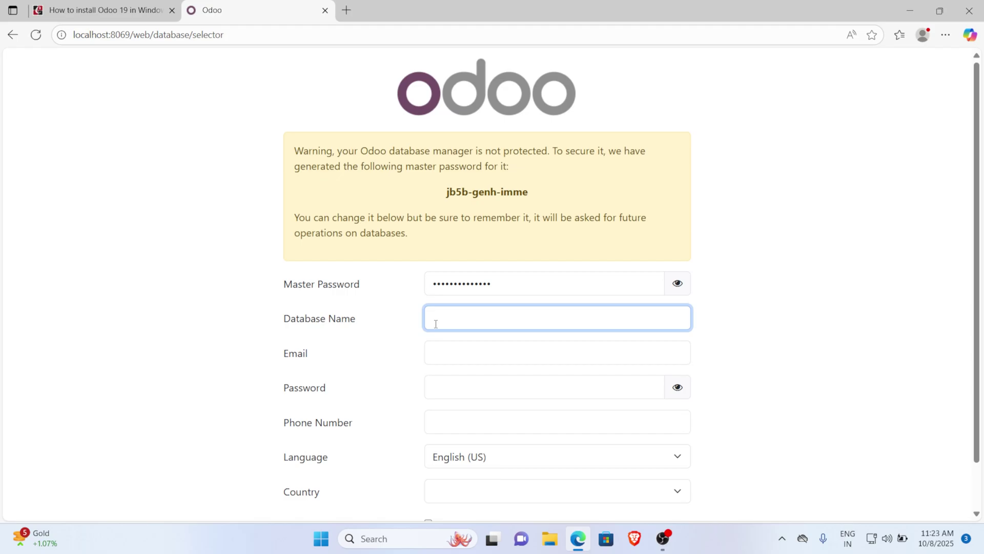
type("odoo19_co")
type("mmunity")
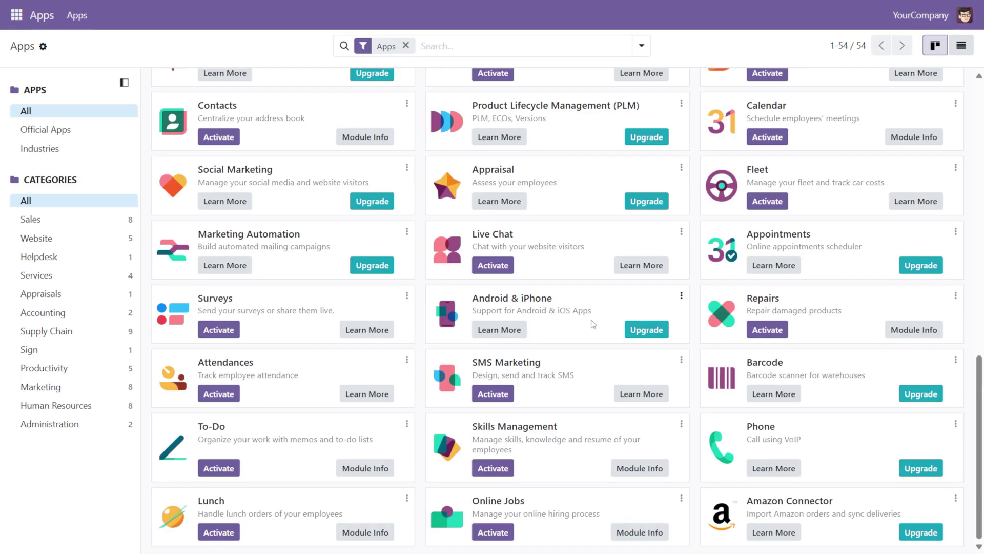
scroll(592, 324, "up", 10)
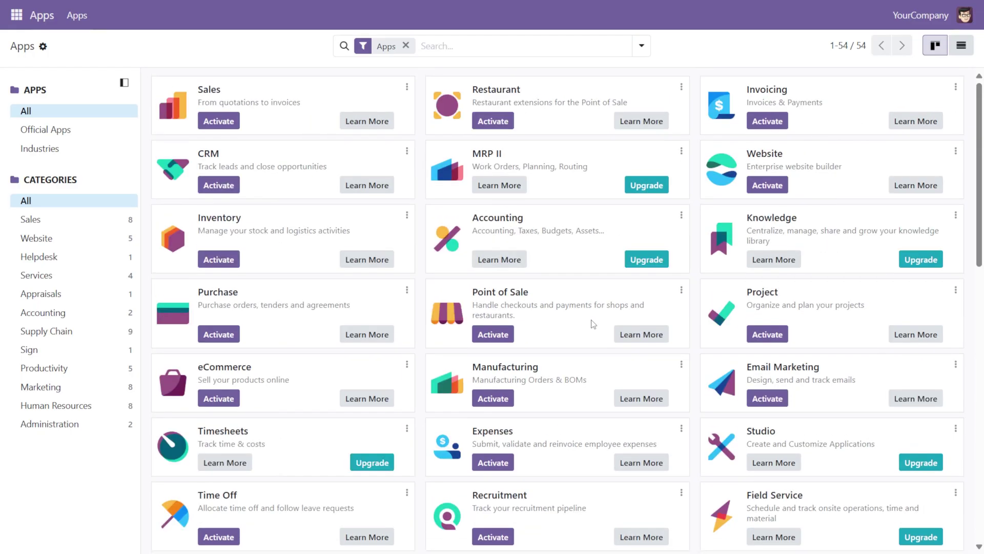